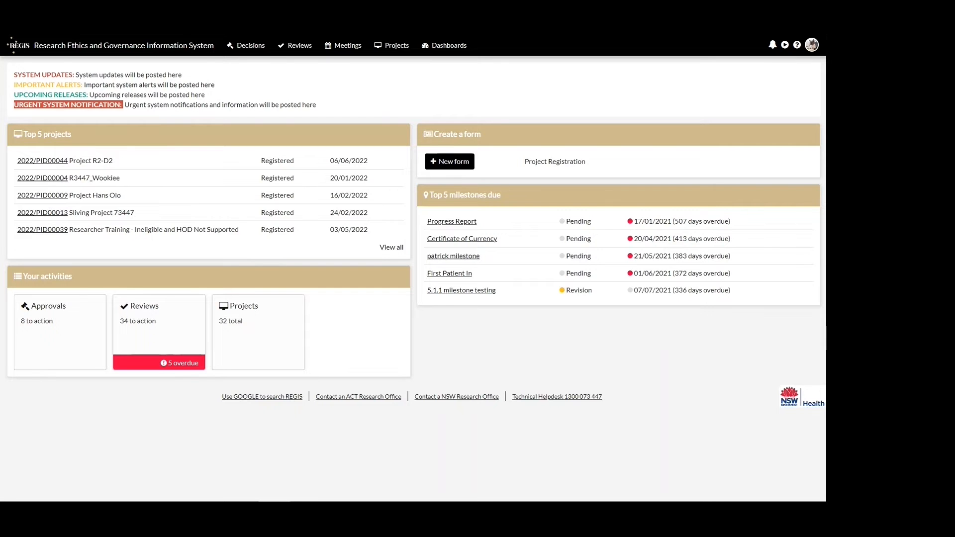
- Open the full list of projects and view its sorting, filtering and column display options
click(393, 248)
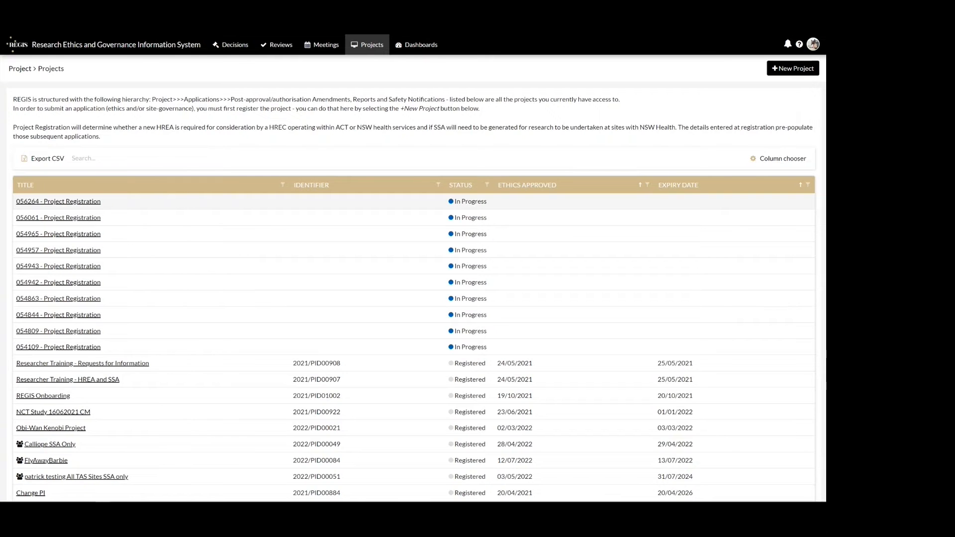
click(775, 165)
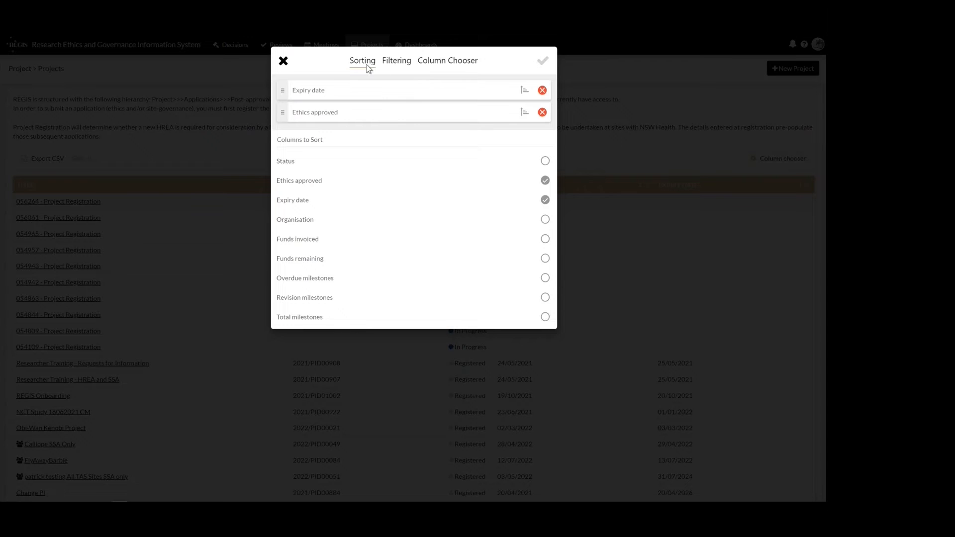
click(396, 62)
click(438, 62)
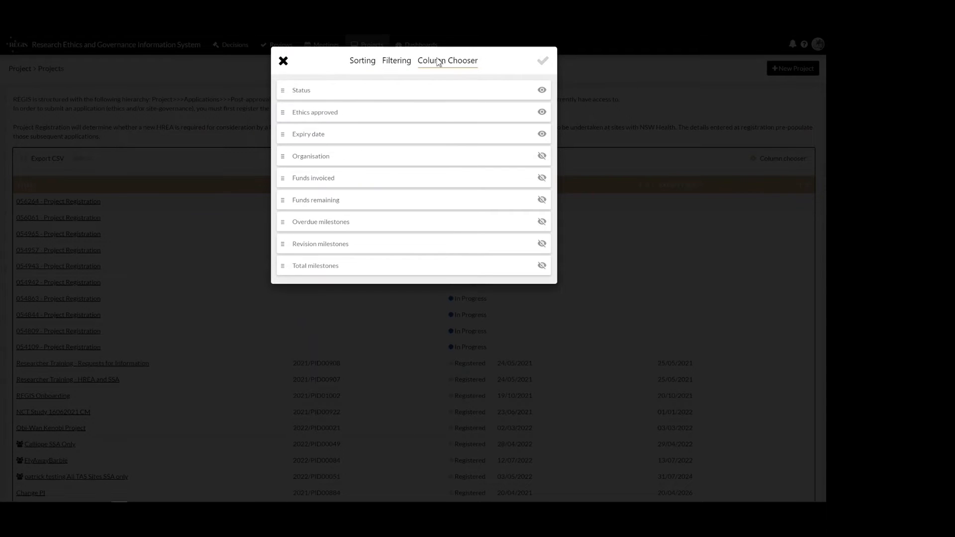
- Try hiding the Status column in the project list, restore it and discard the column changes
click(542, 90)
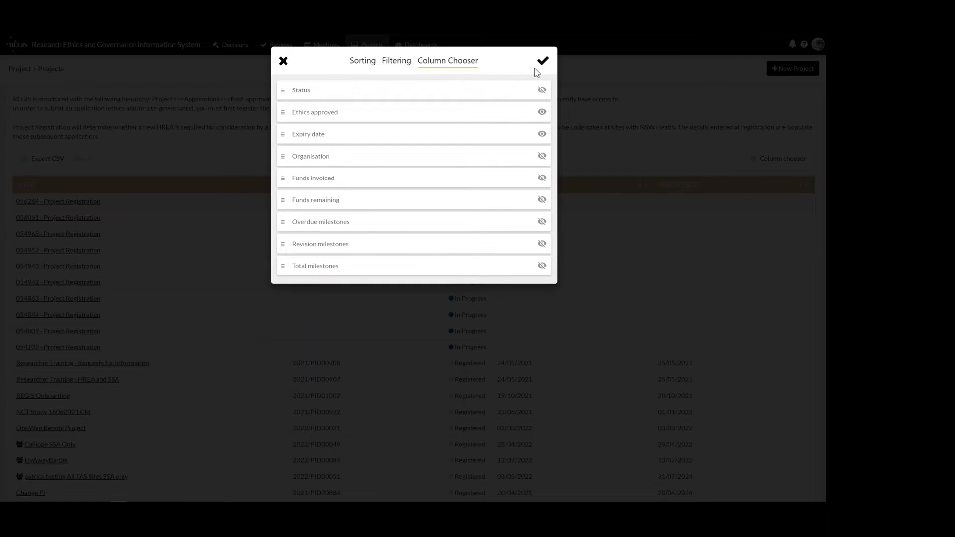
click(542, 90)
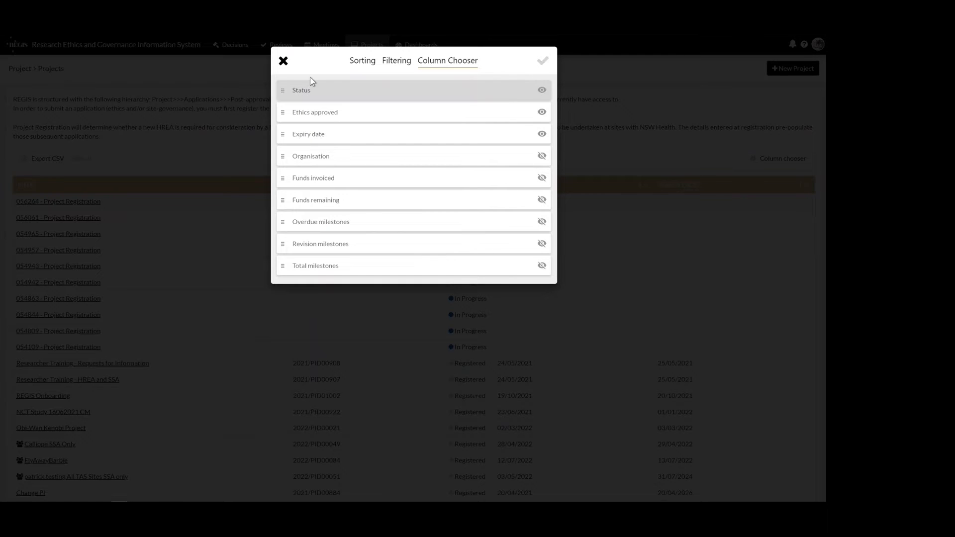
click(283, 61)
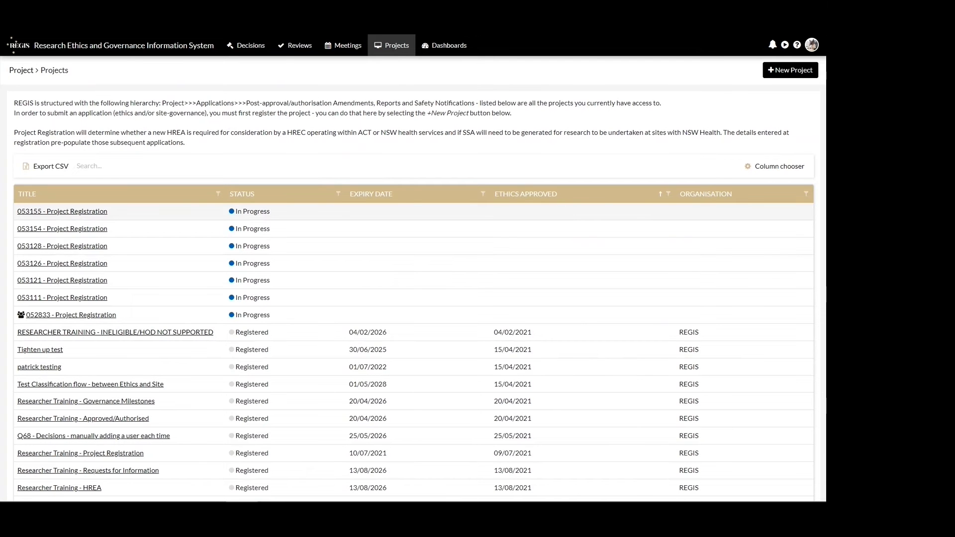
- Search the projects for "R2-D2" and open the HREA application of Project R2-D2 for editing
click(222, 163)
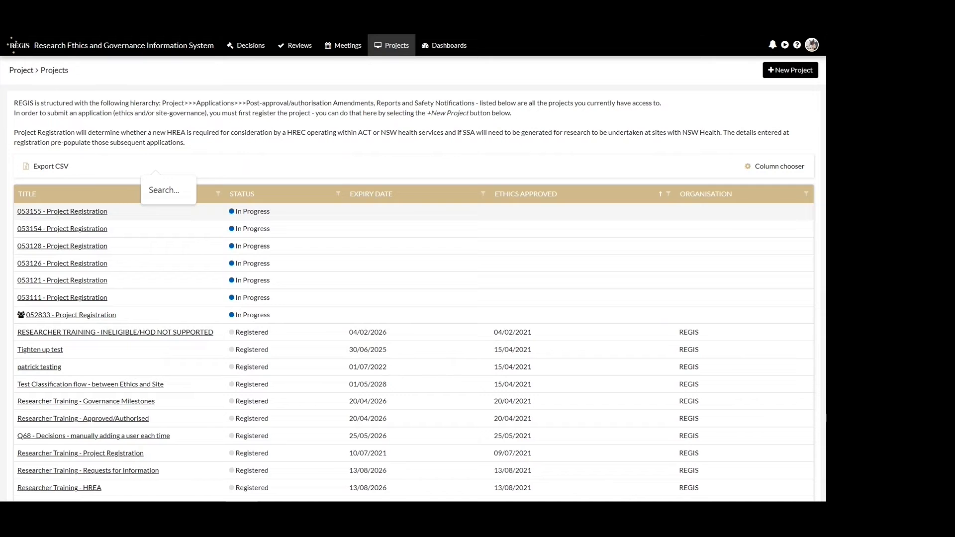
text(R2-D2)
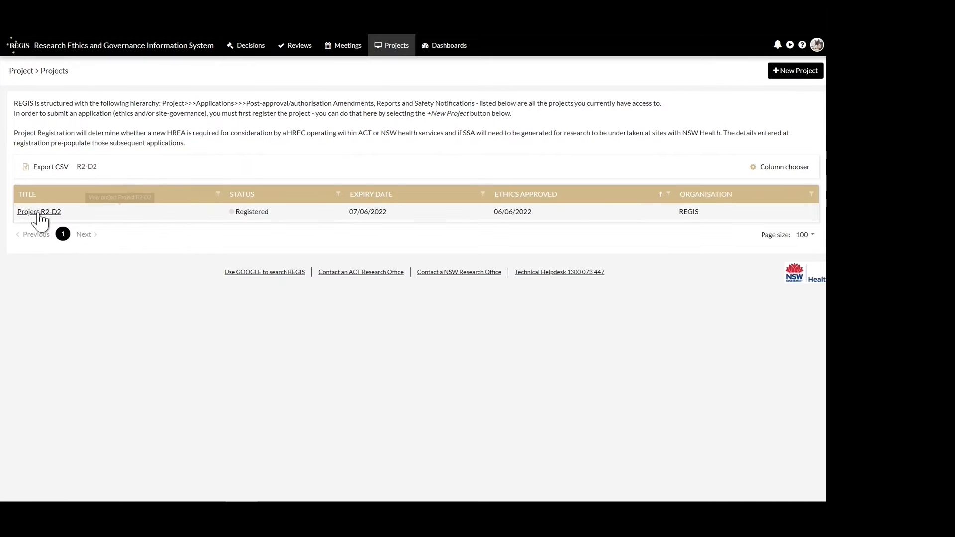
click(39, 213)
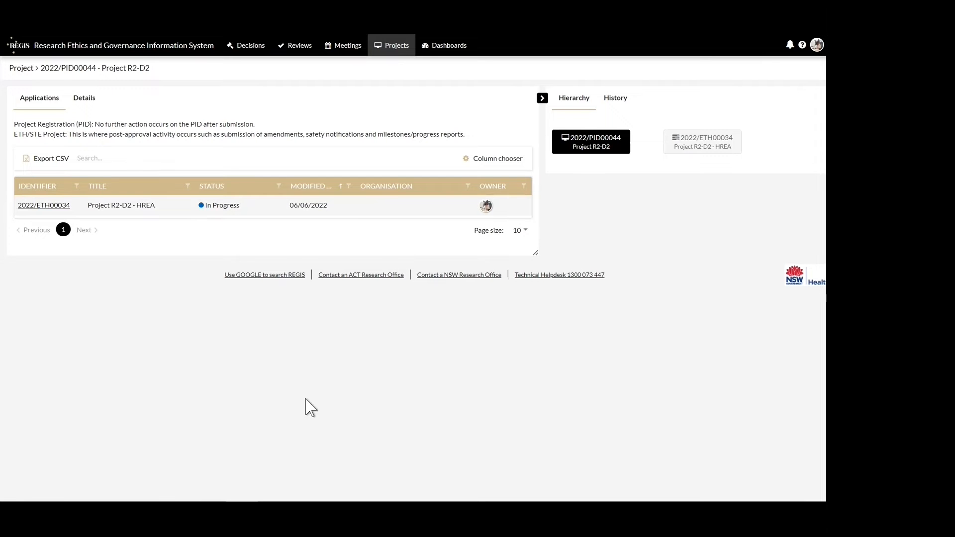
click(45, 206)
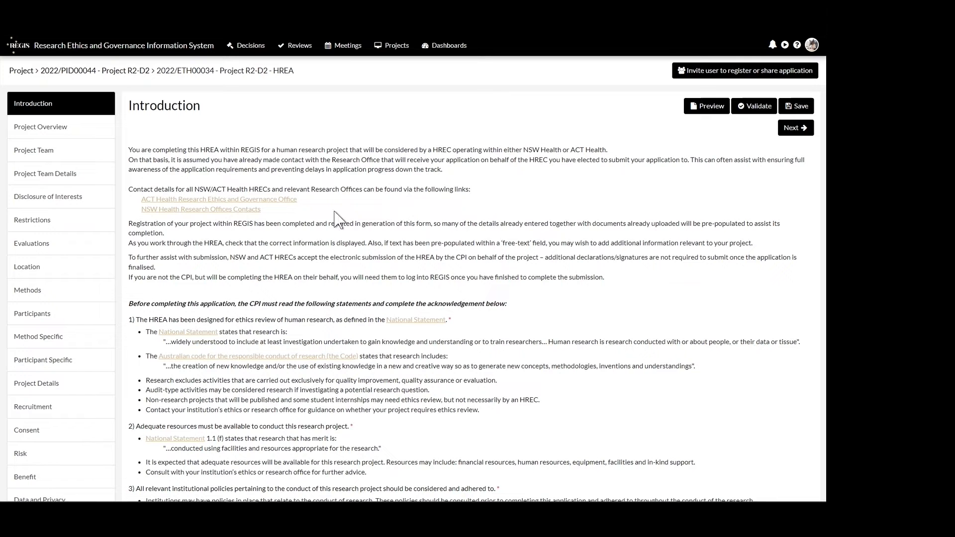
- Acknowledge the statements at the end of the Introduction and continue to the Project Overview
click(220, 209)
scroll(781, 370, down, 2)
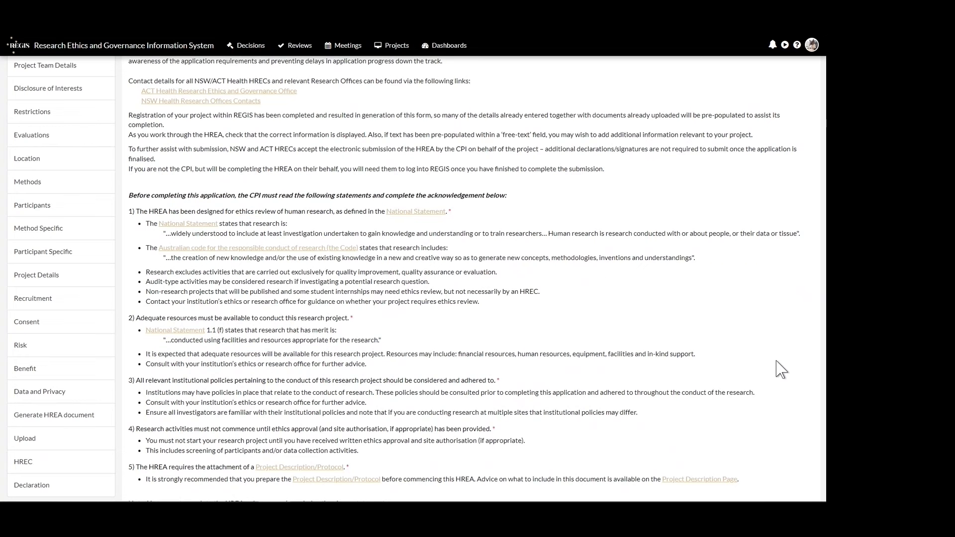
scroll(782, 370, down, 2)
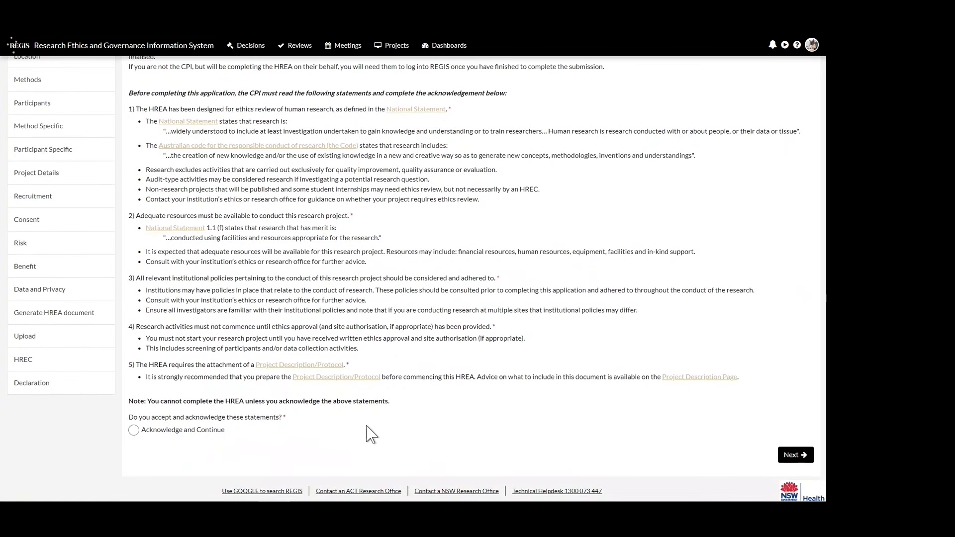
click(133, 431)
click(794, 454)
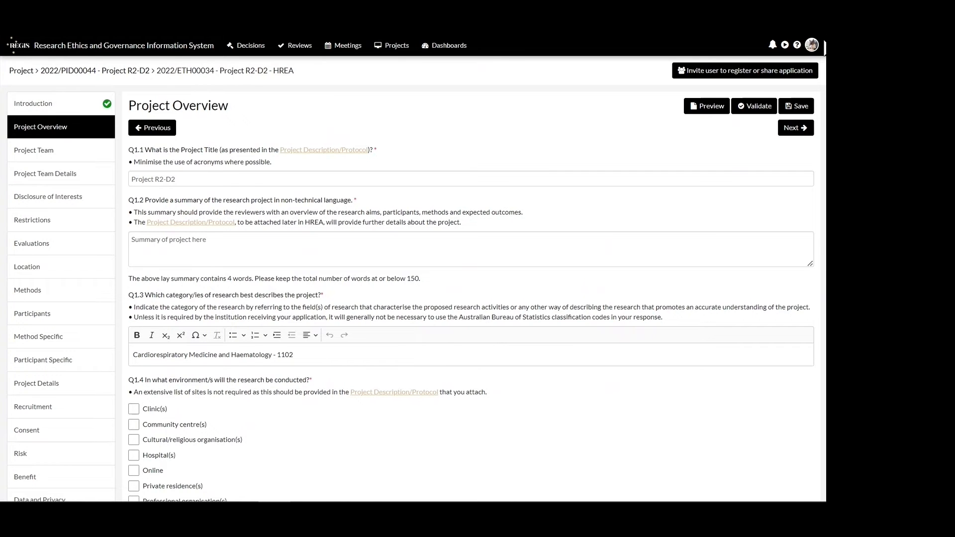
- Consult the help on editing the application and close it
click(797, 45)
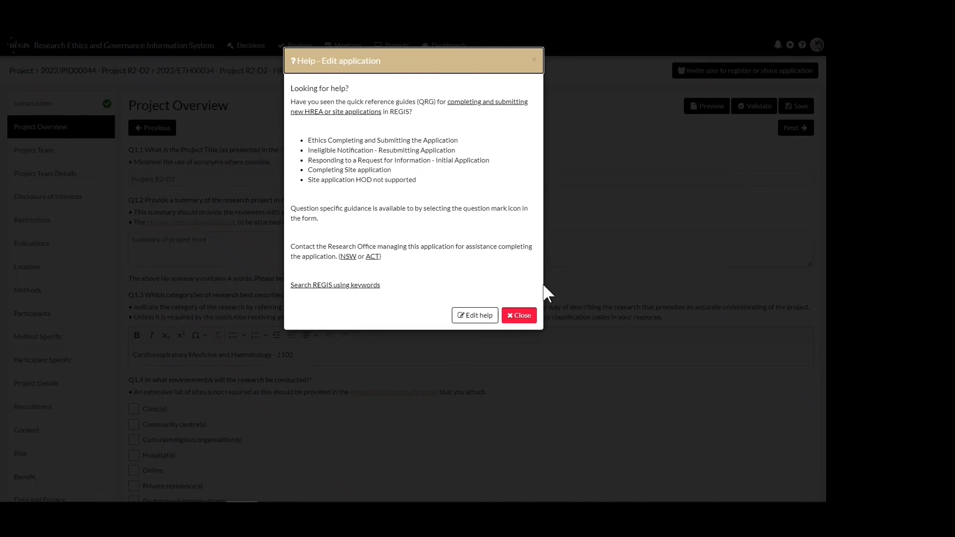
click(521, 315)
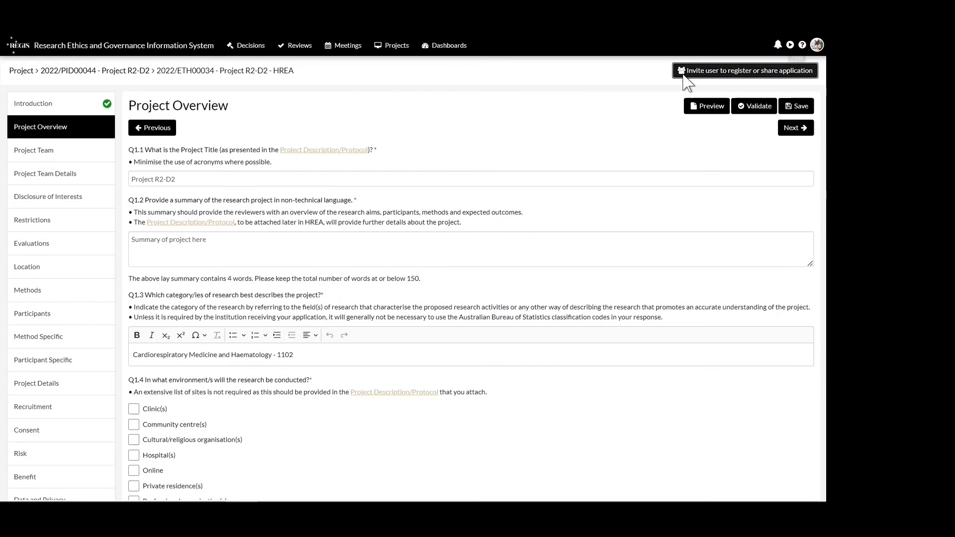
- Share the application with another user by entering their username or email, choosing an access option and sending the invitation
click(746, 70)
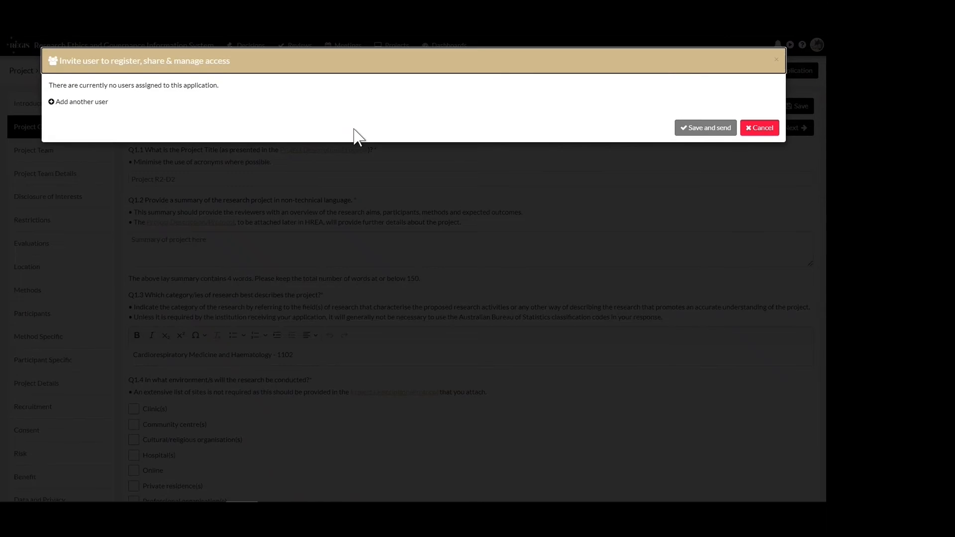
click(99, 102)
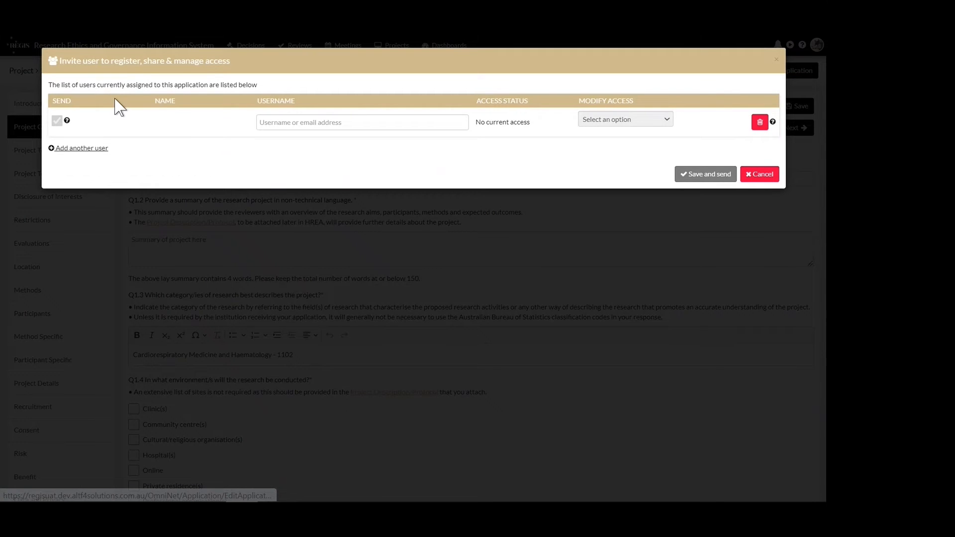
click(316, 117)
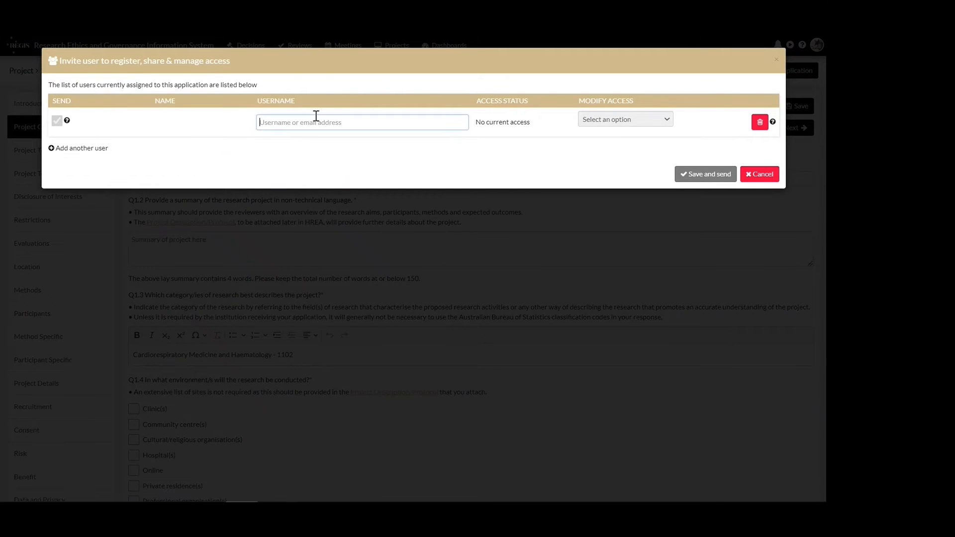
click(301, 148)
click(625, 120)
click(648, 148)
click(701, 187)
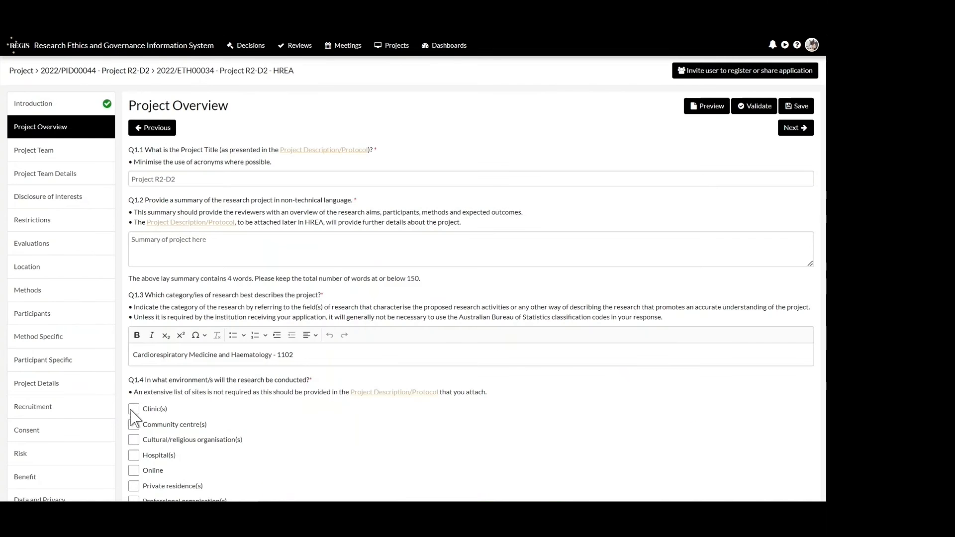
- Enter "Description here" as the project funding, set the start to as soon as approvals are provided, and enter an anticipated duration of 5
scroll(244, 310, down, 10)
click(244, 310)
text(Description here)
click(134, 362)
click(160, 428)
text(5)
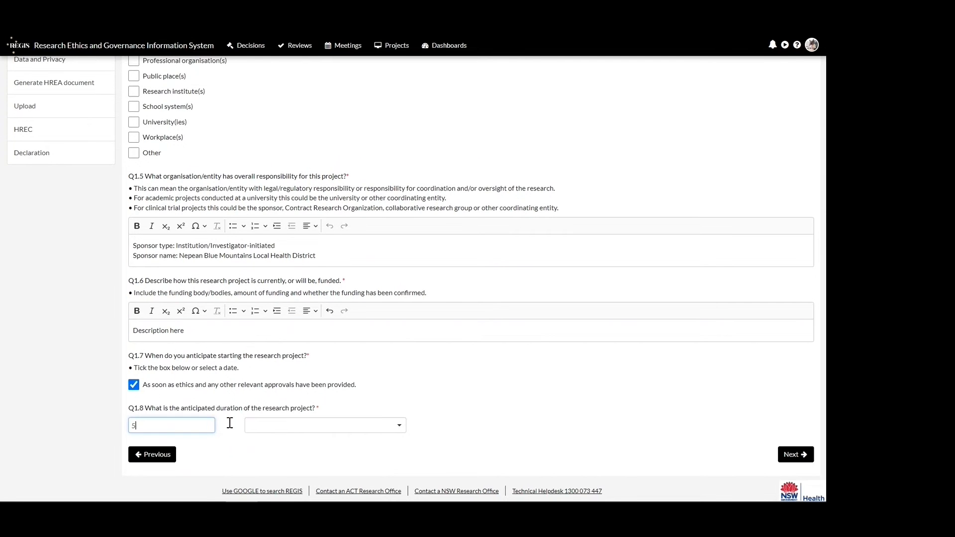
click(317, 429)
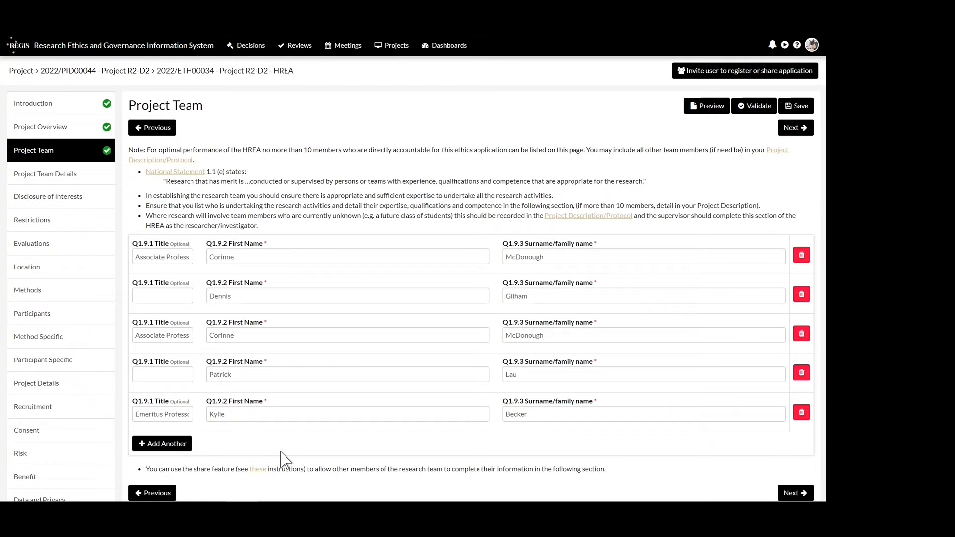
- Add another project team member with their first name and surname, and continue to Project Team Details
click(159, 446)
key(Tab)
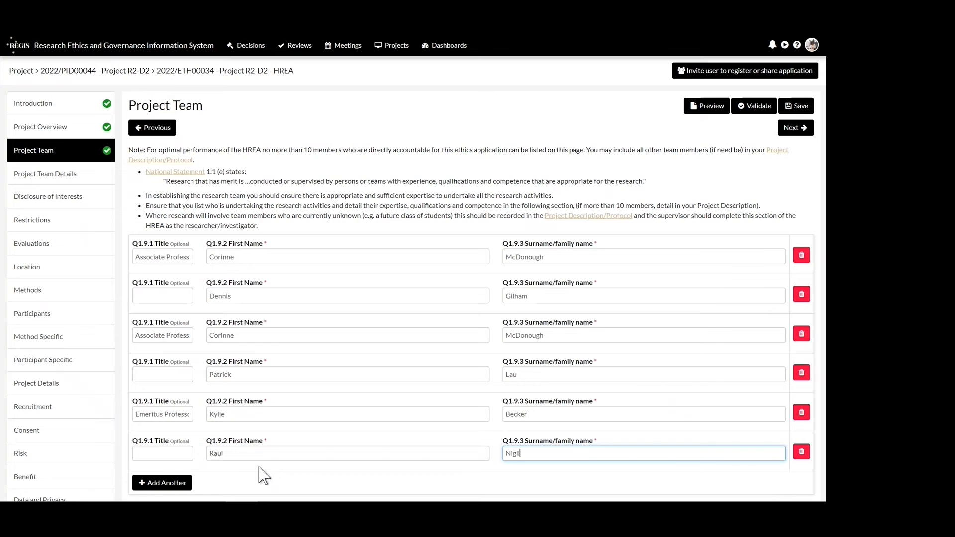
click(796, 130)
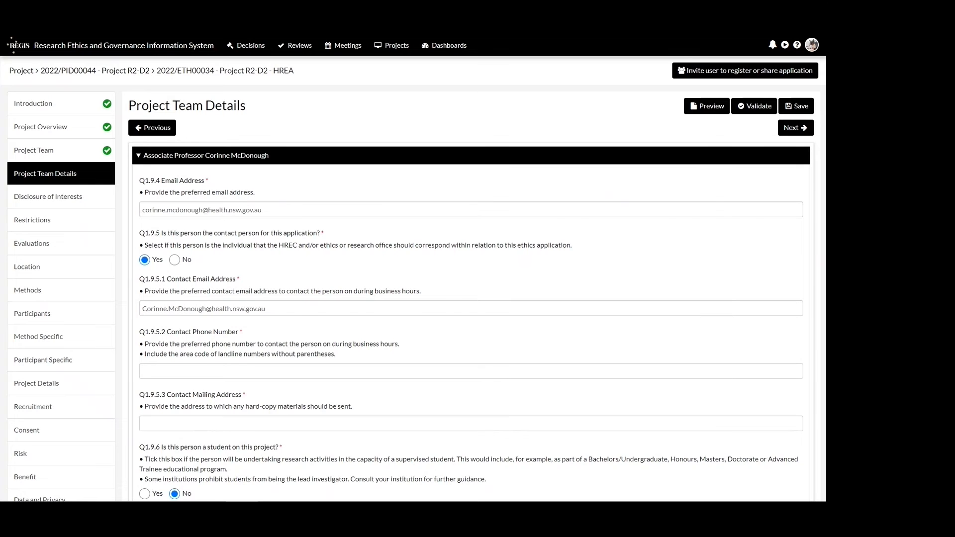
- Enter the new team member's email address and mark them as a contact person for the application
scroll(92, 316, down, 10)
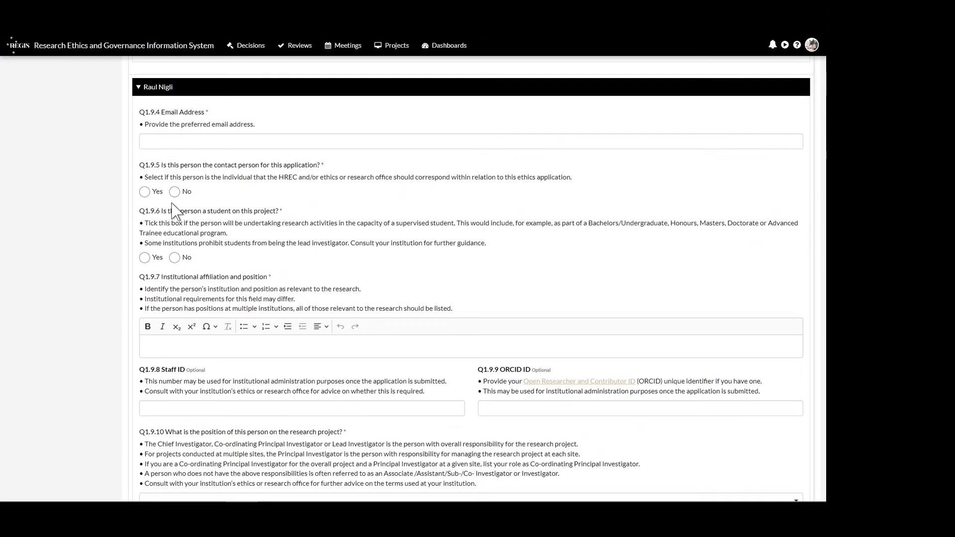
click(166, 143)
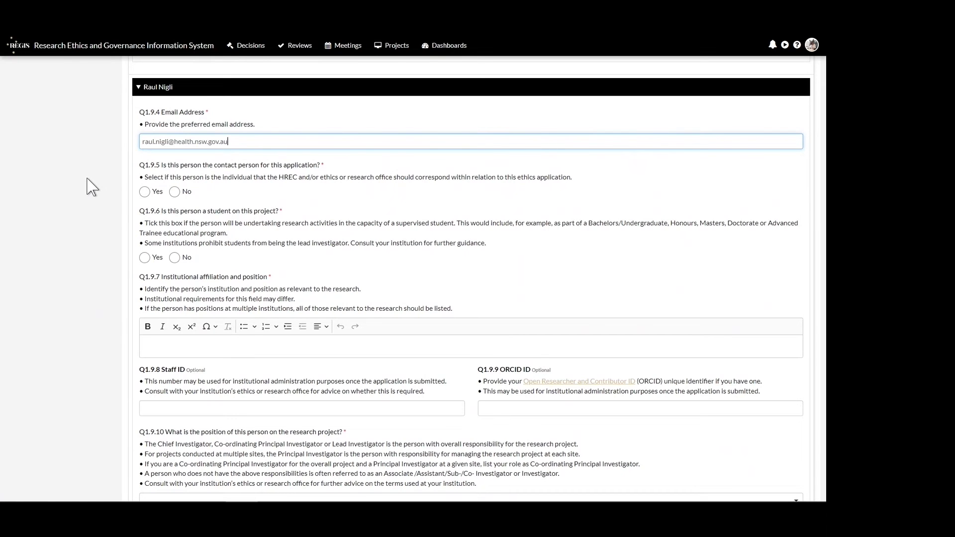
click(145, 191)
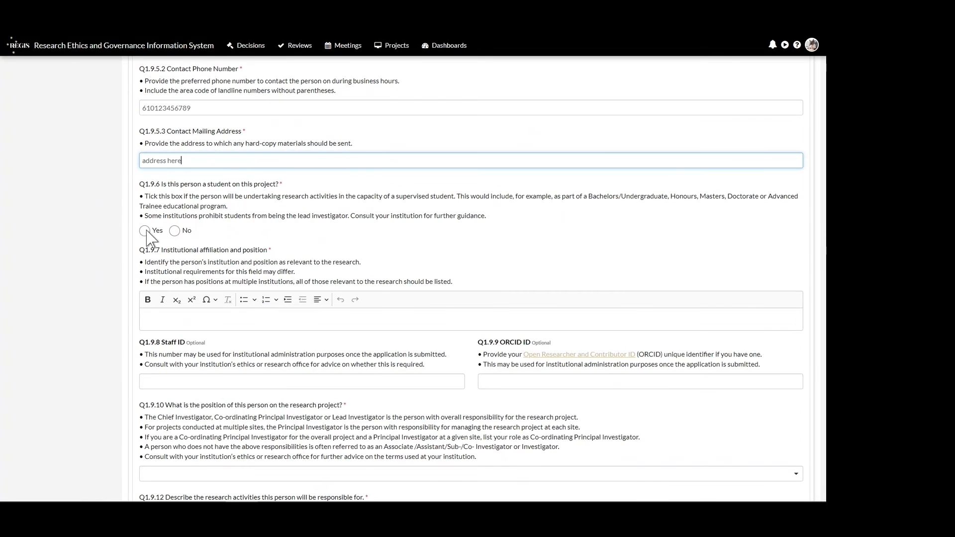
- Mark the new team member as not a student and set their position to Associate/Assistant/Sub-/Co- Investigator/Researcher
click(175, 230)
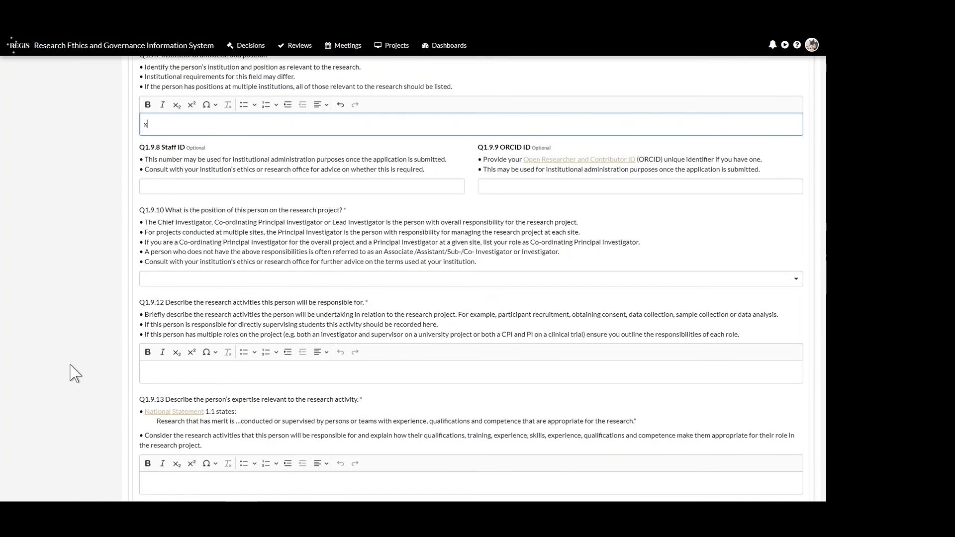
scroll(75, 389, down, 1)
click(182, 213)
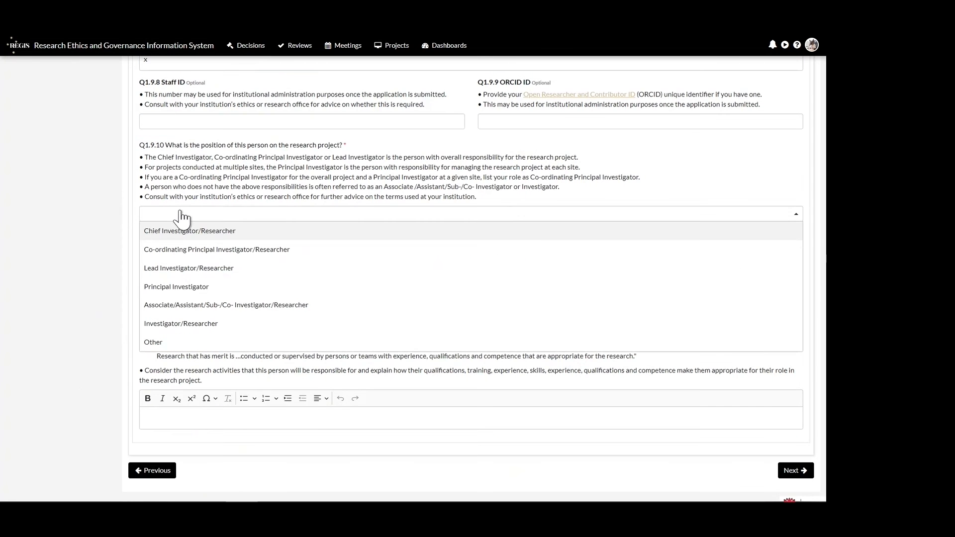
click(219, 305)
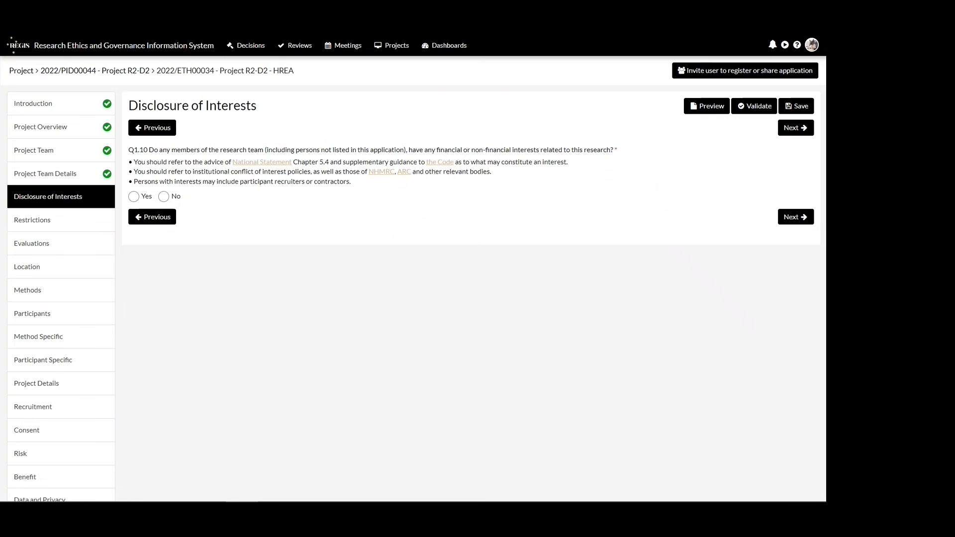
- Answer No to whether any research team members have financial or non-financial interests in the research
click(134, 196)
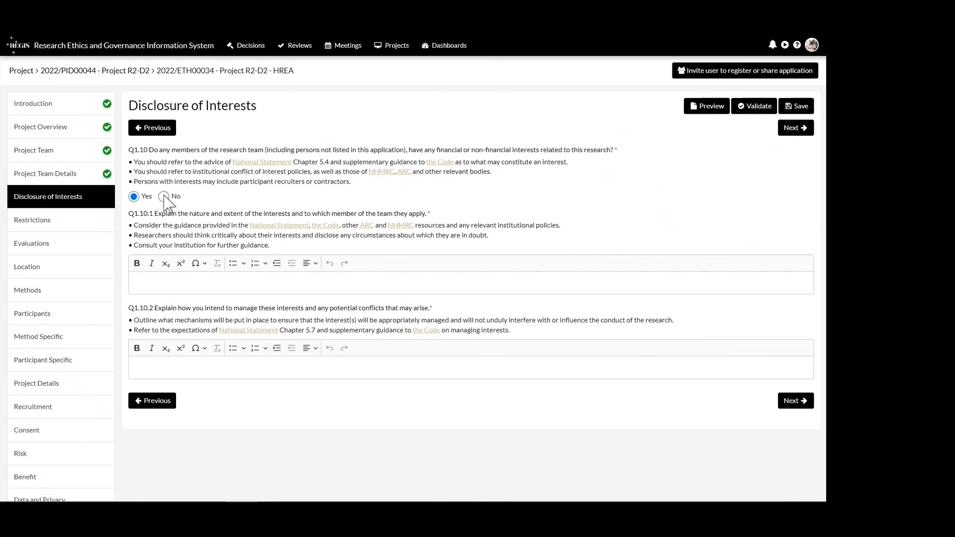
click(163, 196)
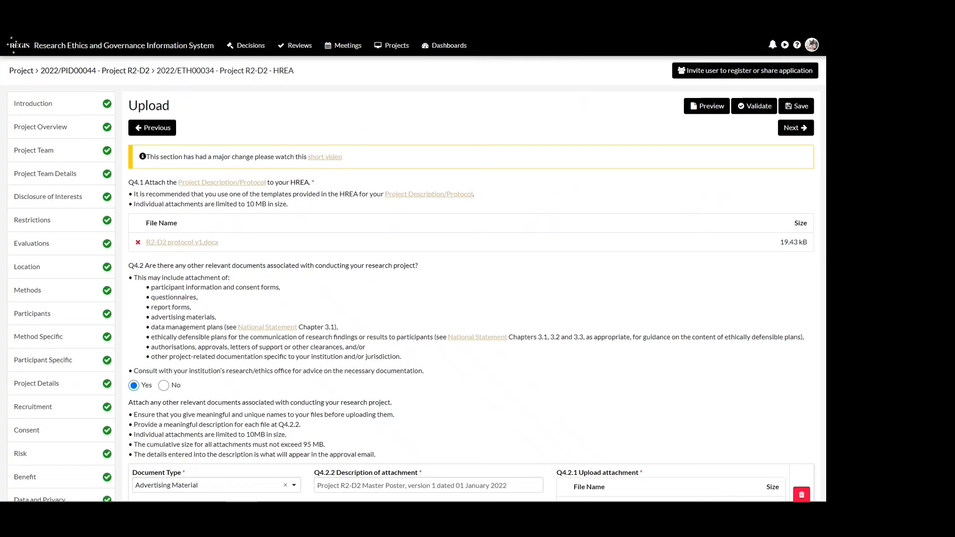
- Replace the attached file of the Advertising Material document with R2-D2 master poster finalv1 21012022.docx
scroll(717, 323, down, 4)
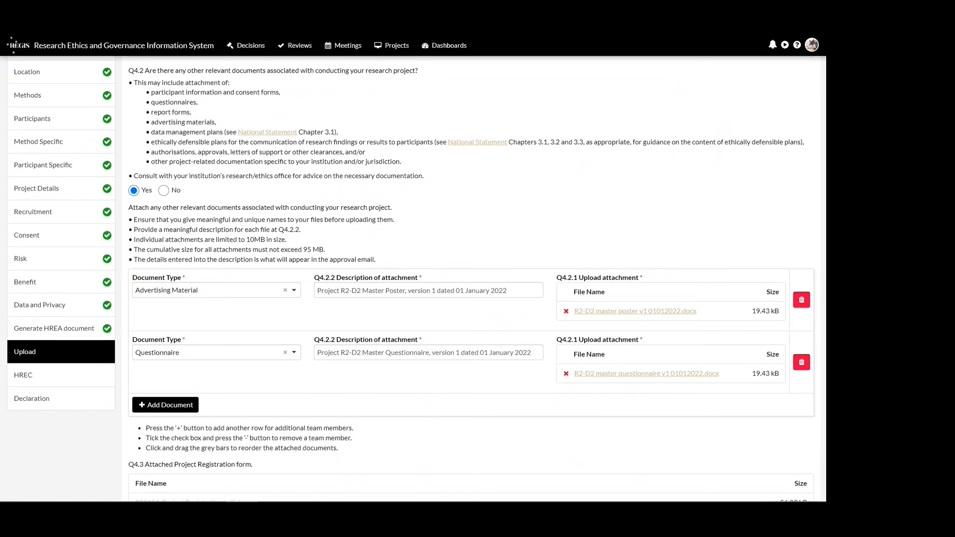
click(566, 312)
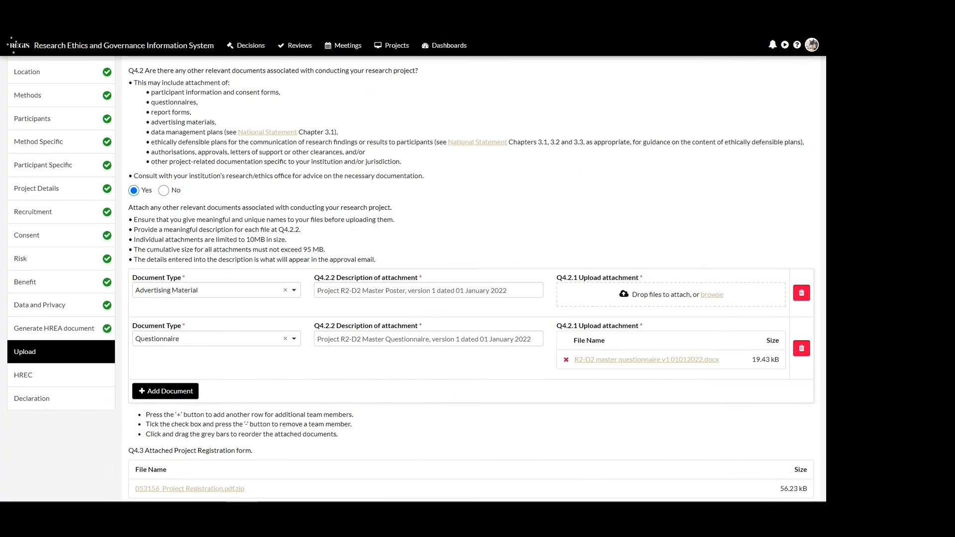
drag(824, 370, 689, 298)
- Change the Master Poster's attachment description to "Project R2-D2 Master Poster, version 1 dated 21 January 2022"
scroll(689, 298, down, 2)
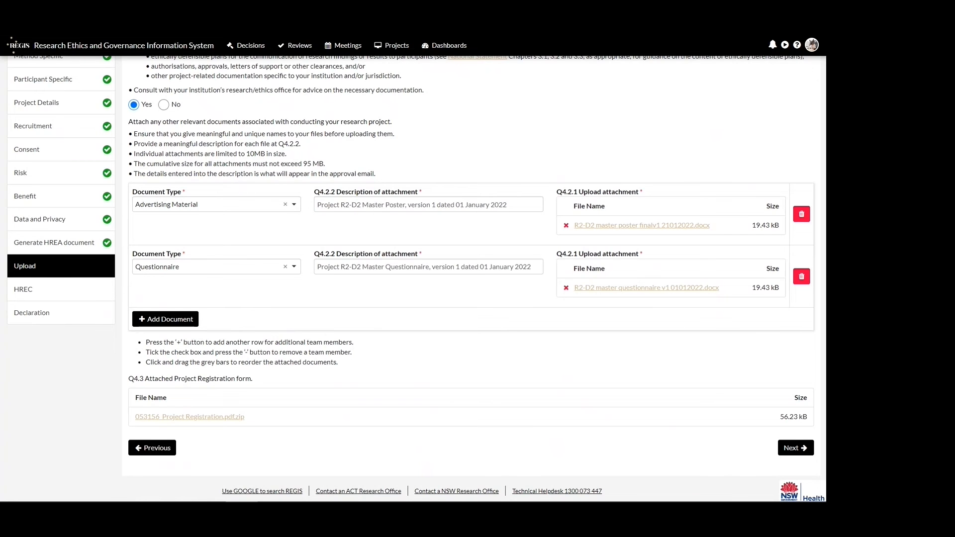
click(460, 208)
key(BackSpace)
text(2)
key(Tab)
- Add a Participant Diary document described as "Project R2-D2 Master Diary, version 1 dated 01 January 2022" and attach Project R2-D2 Master Diary, v1 01012022.docx
click(192, 319)
click(192, 328)
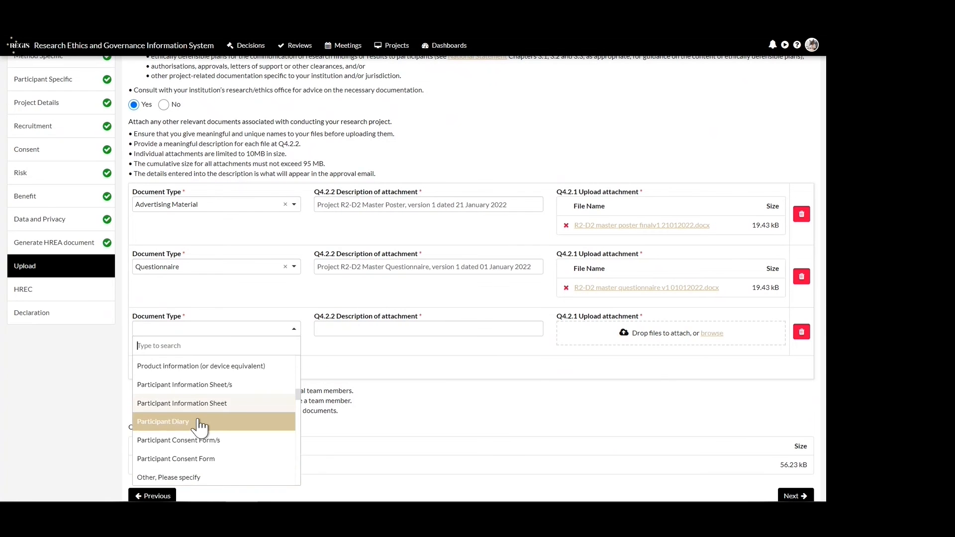
click(201, 421)
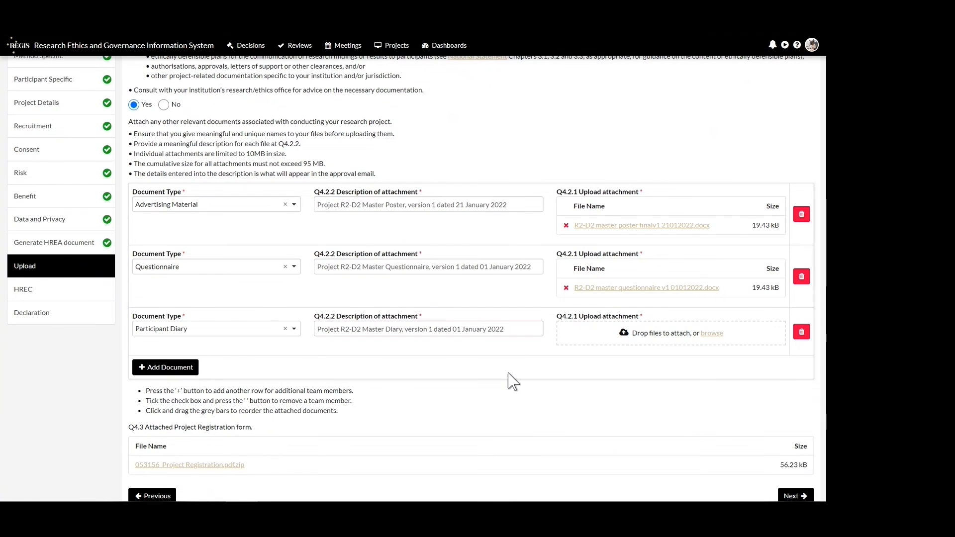
drag(823, 299, 696, 334)
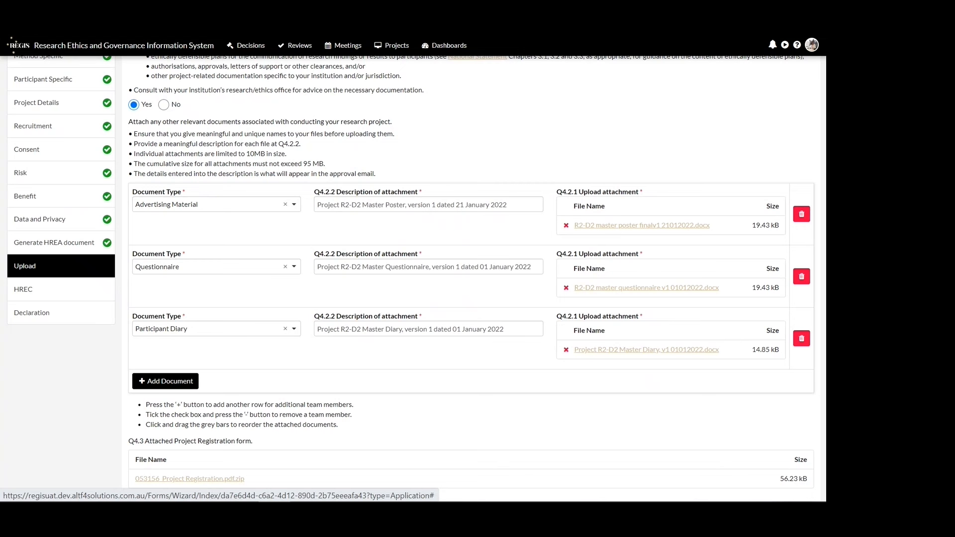
- Proceed to the HREC section and select the Low or negligible risk review pathway as the intended submission pathway
scroll(662, 448, down, 3)
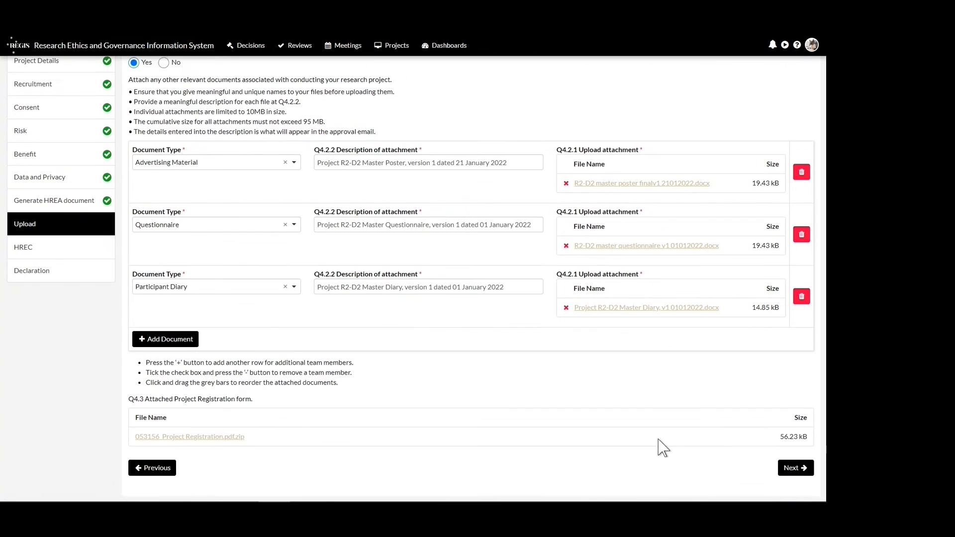
click(793, 451)
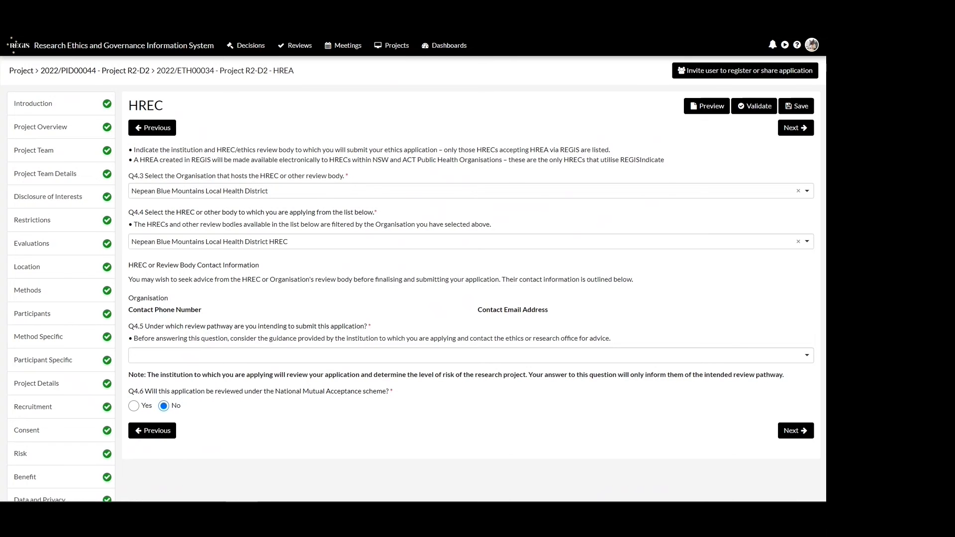
click(438, 356)
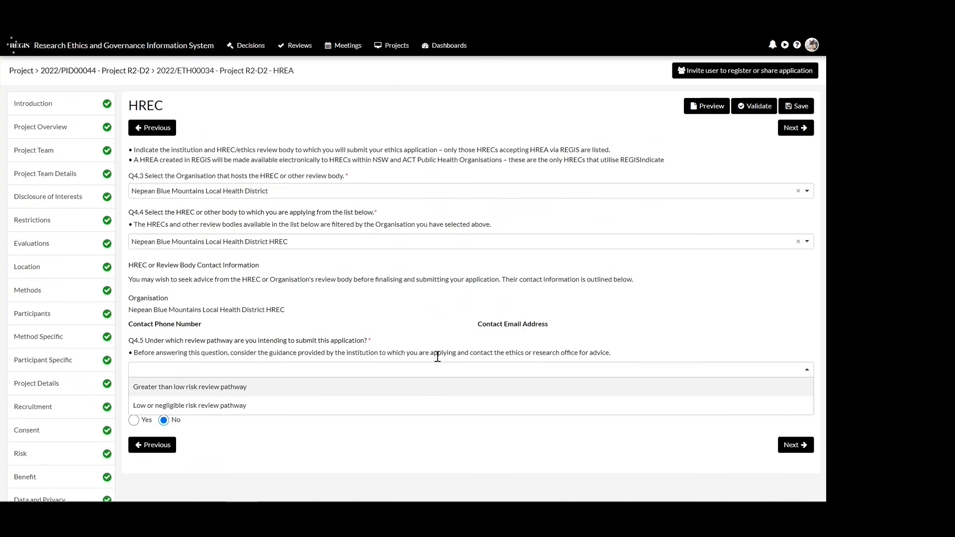
click(313, 406)
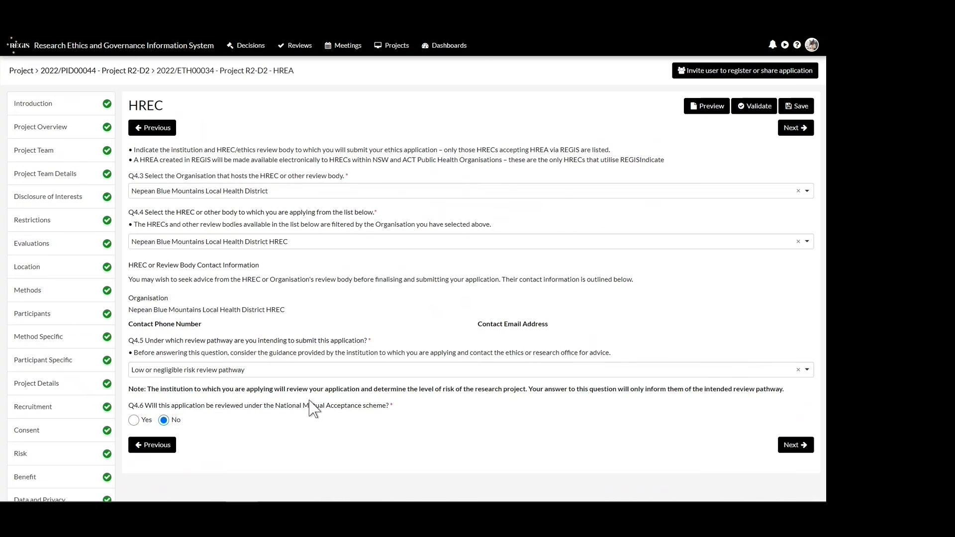
- Certify the researcher declaration at Q4.7 and continue to the Generate HREA document section
click(790, 447)
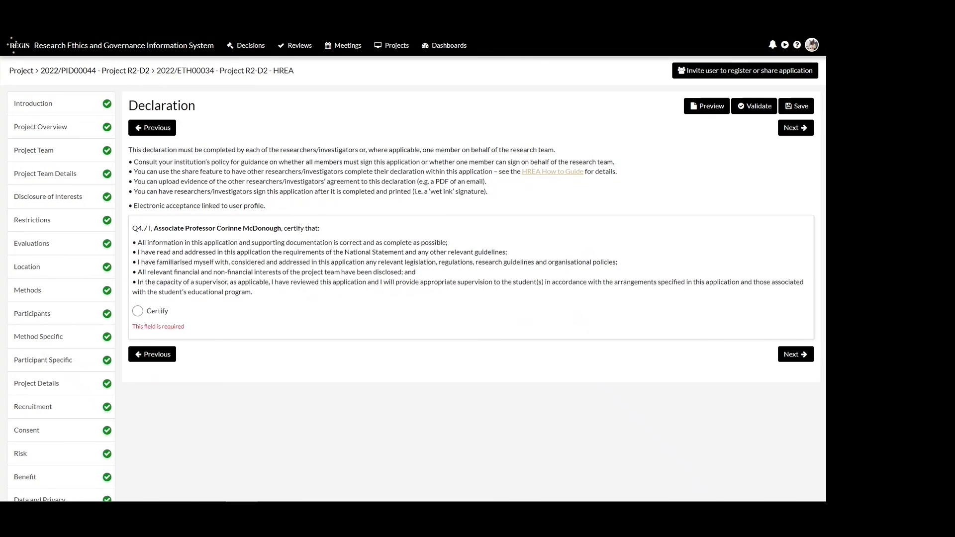
click(138, 311)
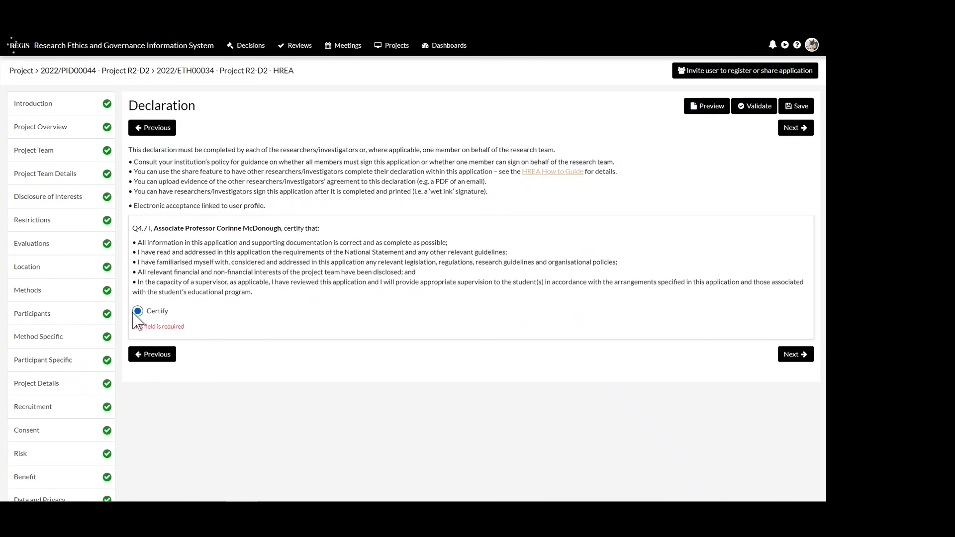
click(795, 345)
- Confirm the application is complete with Yes, acknowledge wanting to proceed, generate the HREA document and close the submission dialog
click(134, 165)
click(134, 237)
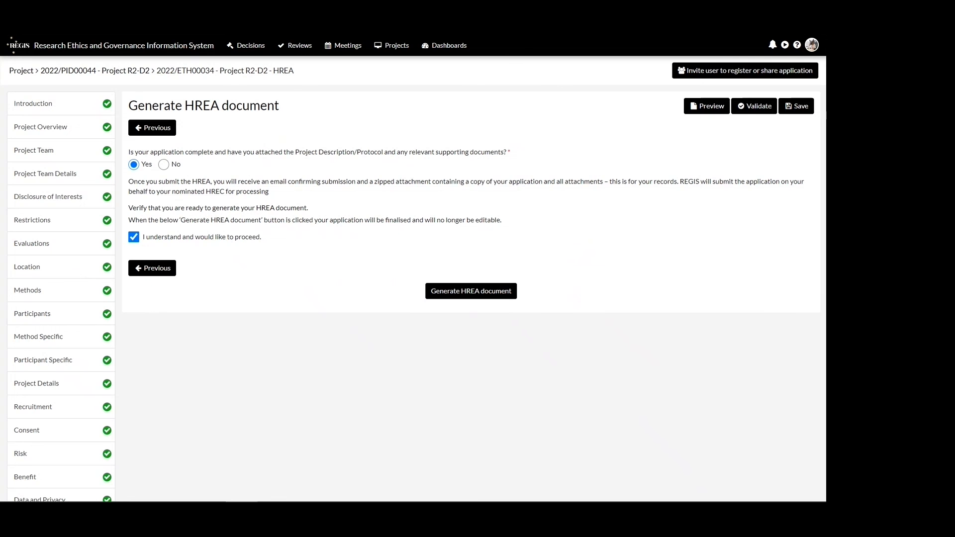
click(479, 295)
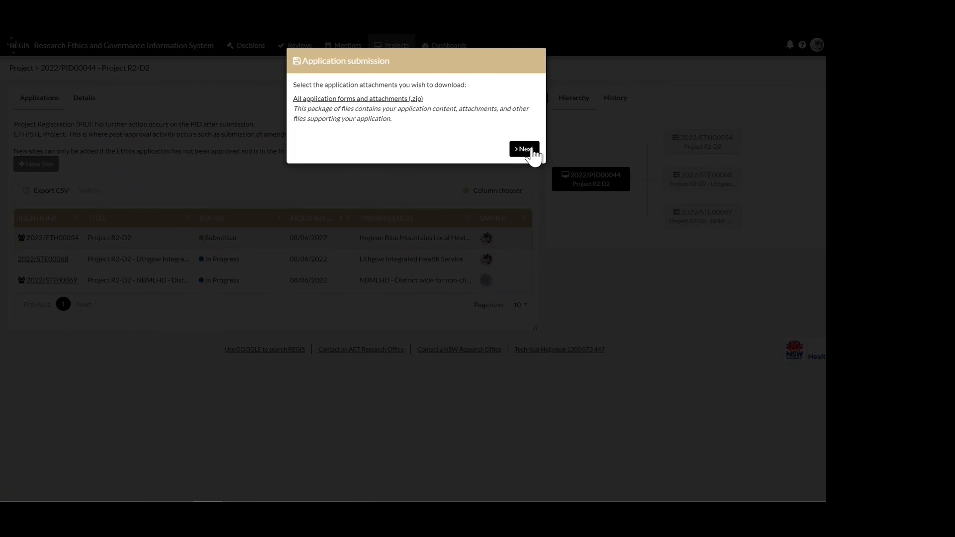
click(525, 149)
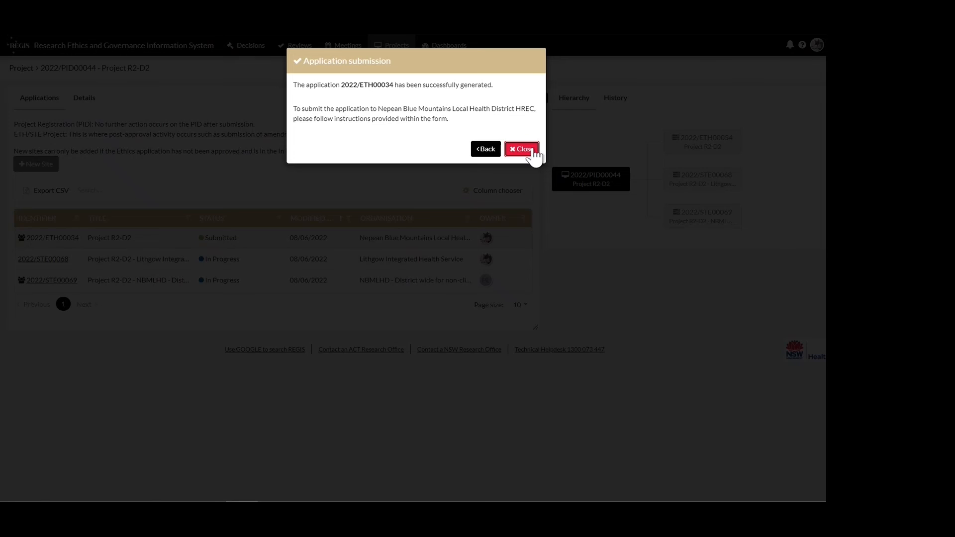
click(533, 151)
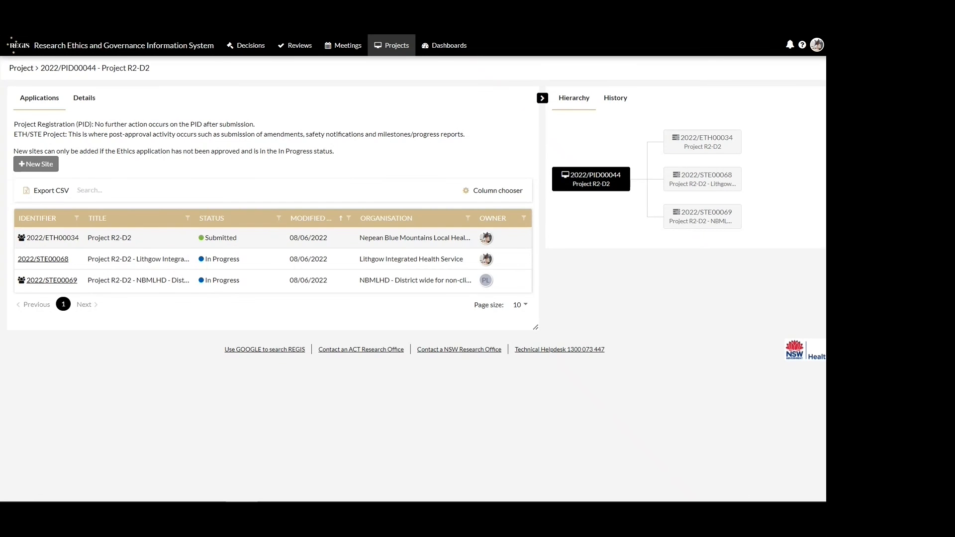